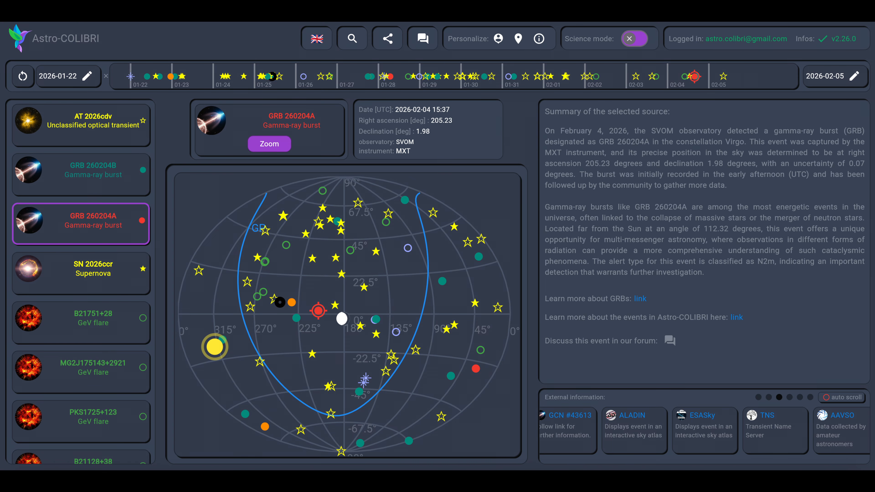
- Enable science mode and restrict the observatory filter to SVOM and Einstein Probe events
{"action": "left_click", "coordinate": [640, 40]}
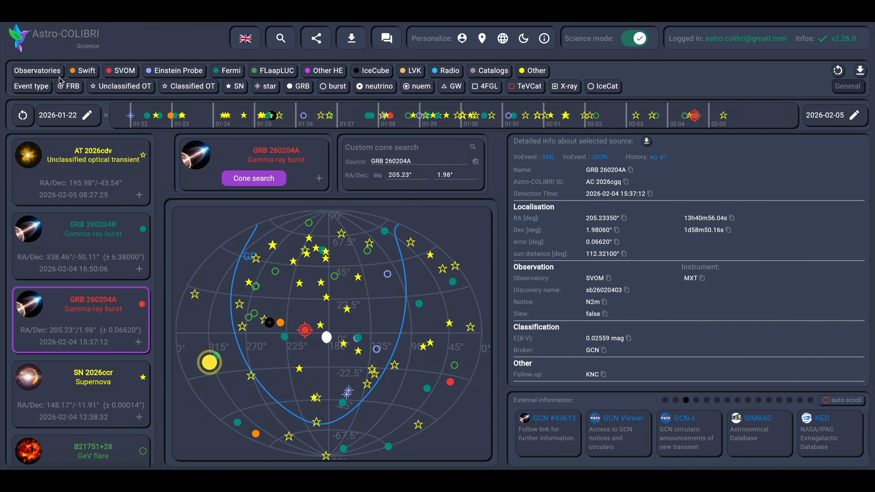
{"action": "left_click", "coordinate": [34, 71]}
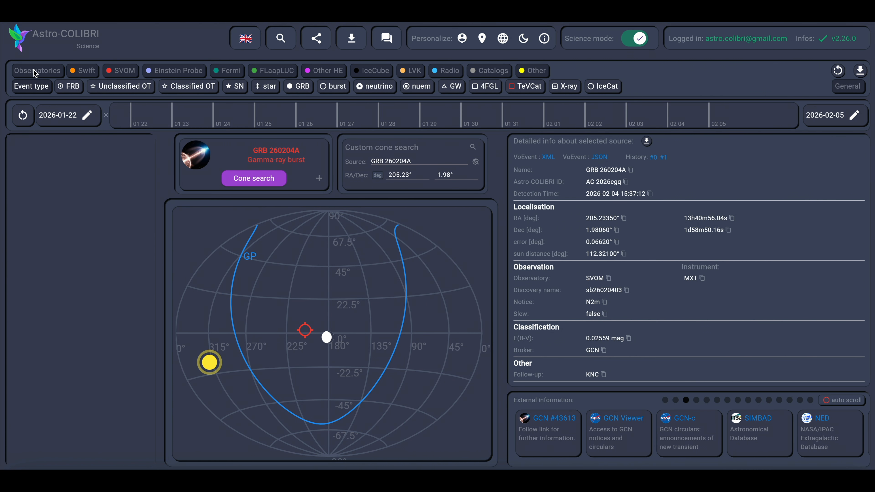
{"action": "left_click", "coordinate": [126, 74]}
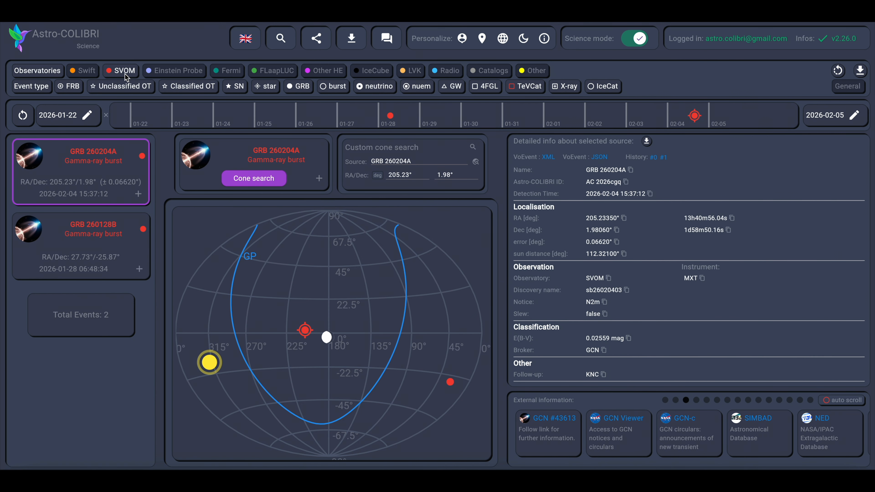
{"action": "left_click", "coordinate": [179, 73]}
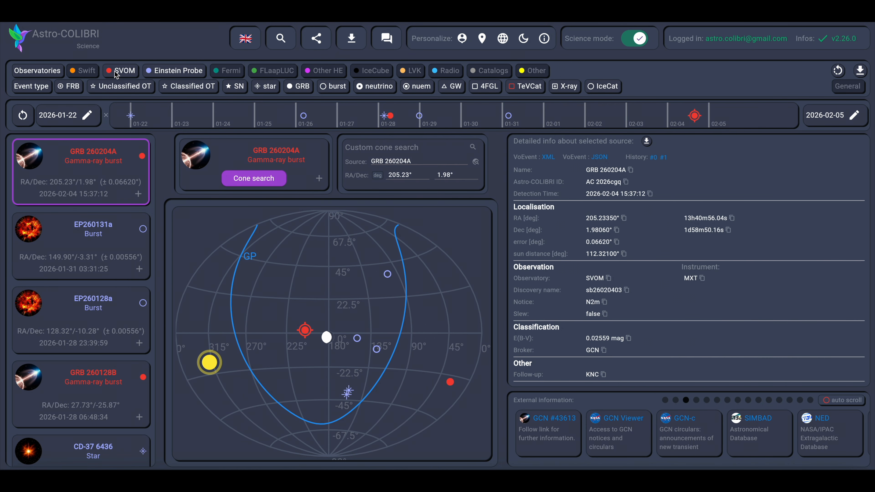
- Exclude the ECLAIRs instrument from the SVOM filter and include it again
{"action": "left_click", "coordinate": [128, 74]}
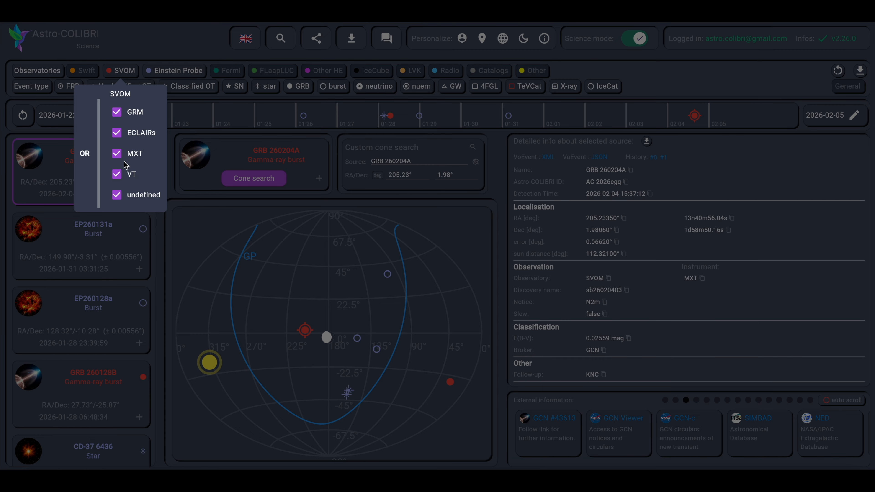
{"action": "left_click", "coordinate": [117, 133]}
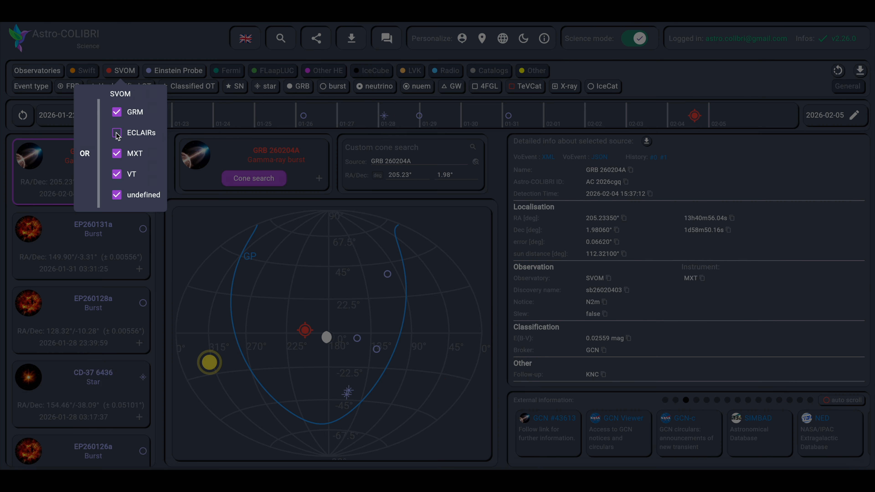
{"action": "left_click", "coordinate": [117, 133]}
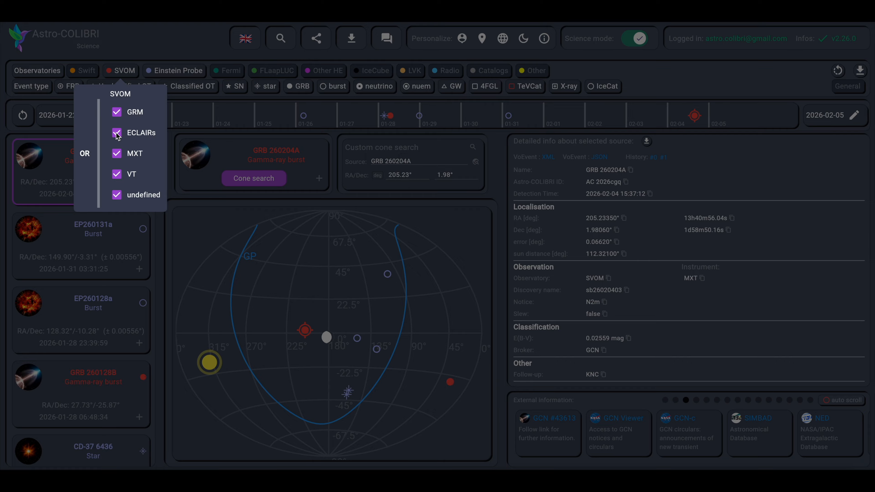
{"action": "left_click", "coordinate": [129, 51]}
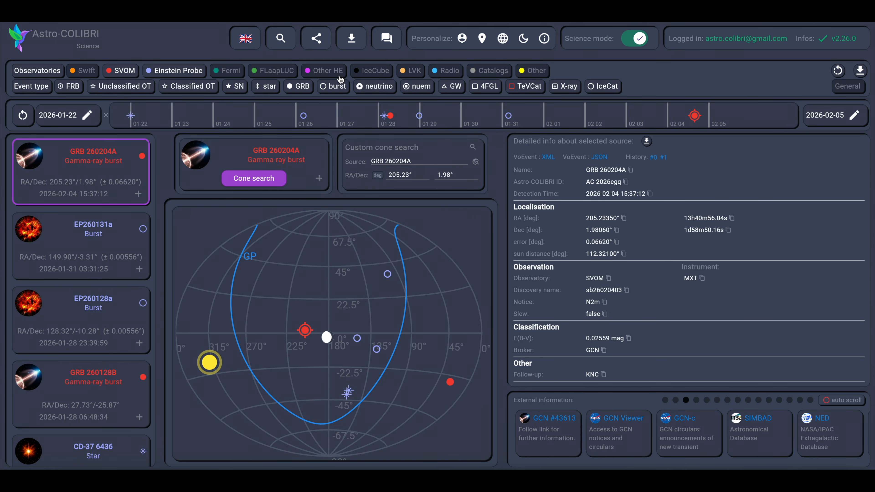
- Examine which observatories can be selected in the Other HE, Radio and Other filter groups
{"action": "left_click", "coordinate": [327, 73]}
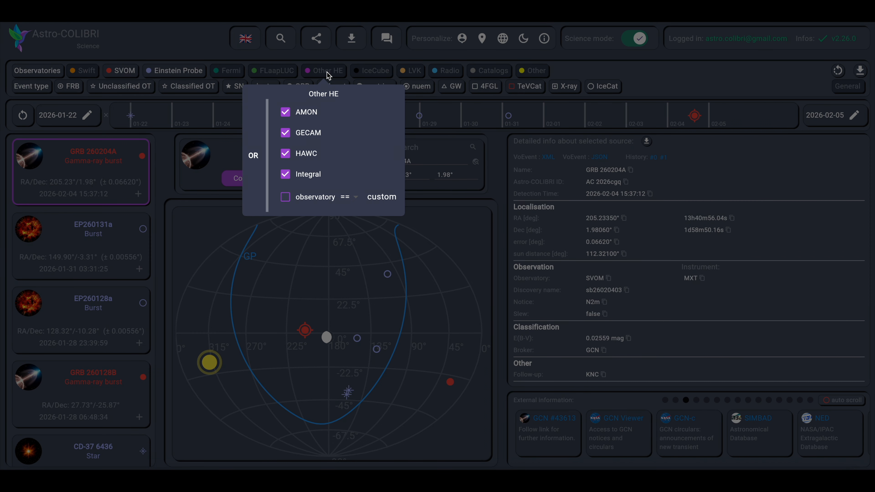
{"action": "left_click", "coordinate": [328, 73]}
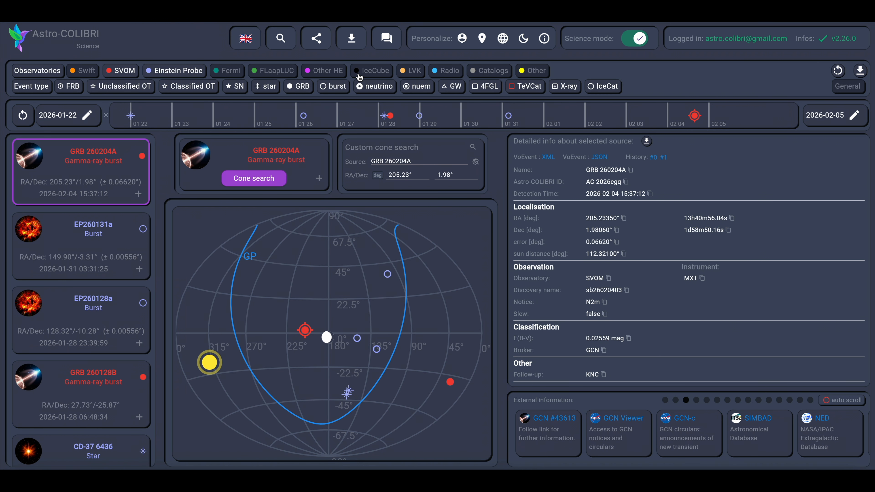
{"action": "left_click", "coordinate": [451, 74]}
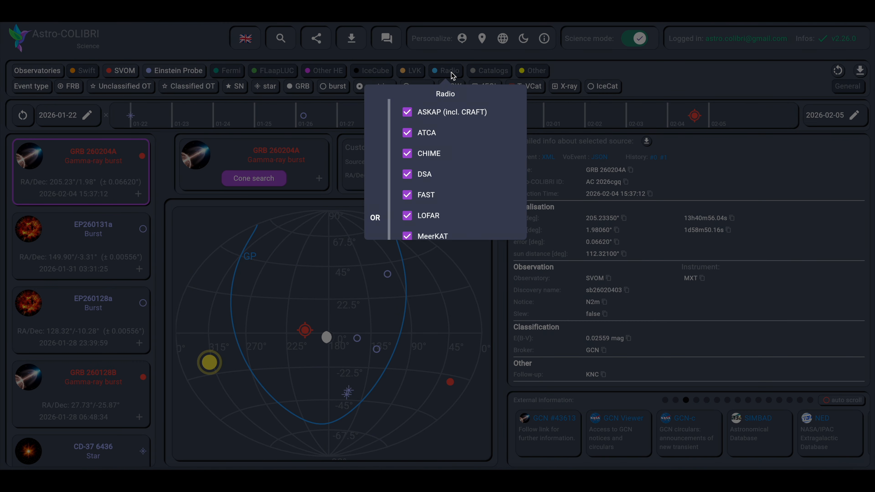
{"action": "scroll", "coordinate": [477, 146], "scroll_direction": "down", "scroll_amount": 2}
{"action": "scroll", "coordinate": [477, 145], "scroll_direction": "down", "scroll_amount": 2}
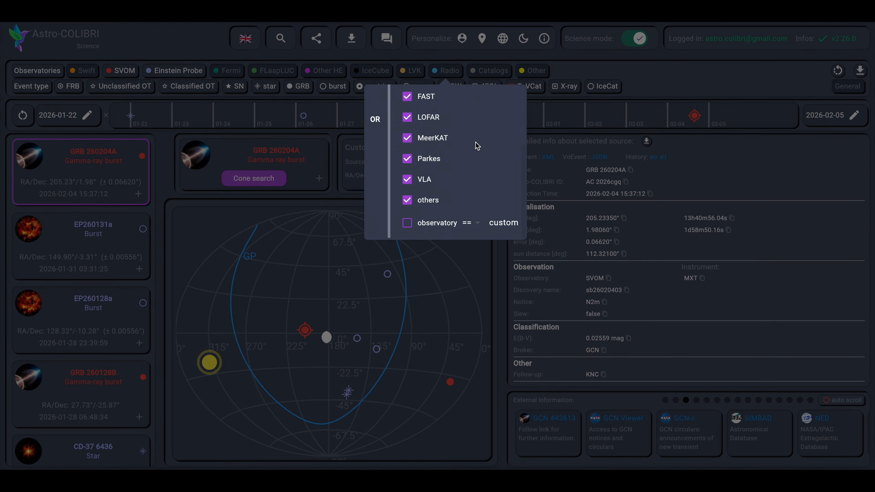
{"action": "scroll", "coordinate": [477, 145], "scroll_direction": "up", "scroll_amount": 2}
{"action": "scroll", "coordinate": [477, 145], "scroll_direction": "up", "scroll_amount": 2}
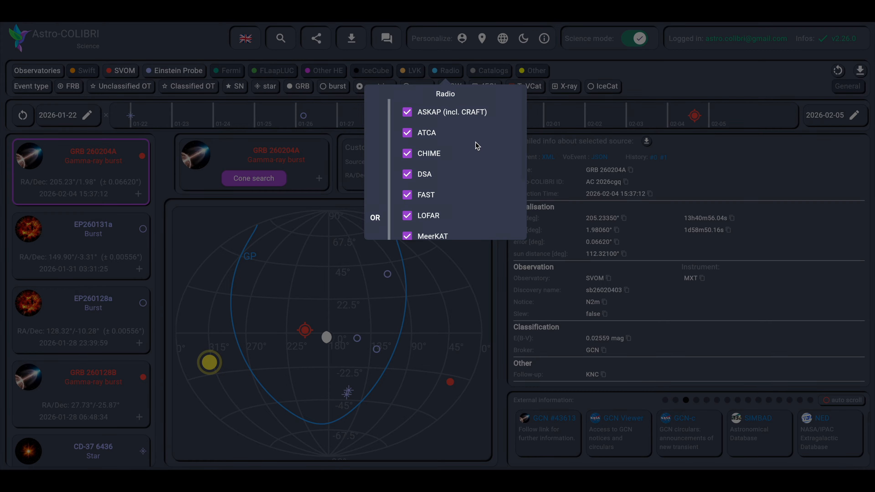
{"action": "left_click", "coordinate": [486, 61]}
{"action": "left_click", "coordinate": [535, 72]}
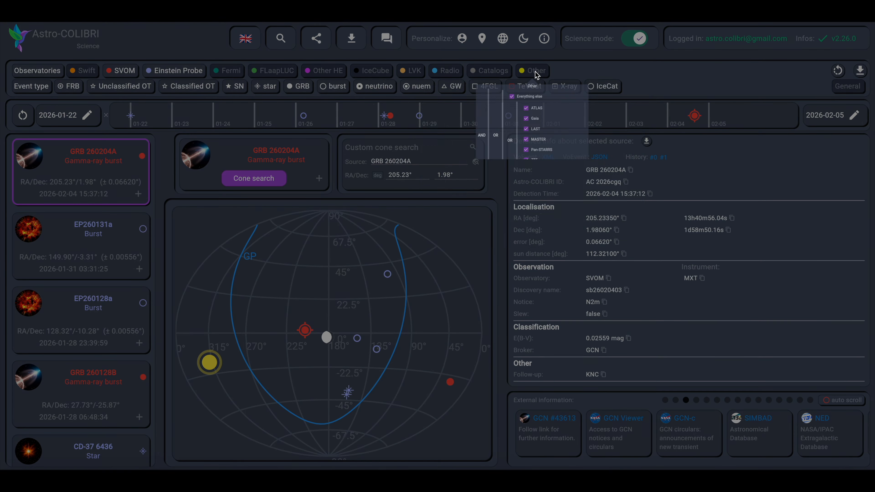
{"action": "scroll", "coordinate": [590, 142], "scroll_direction": "down", "scroll_amount": 2}
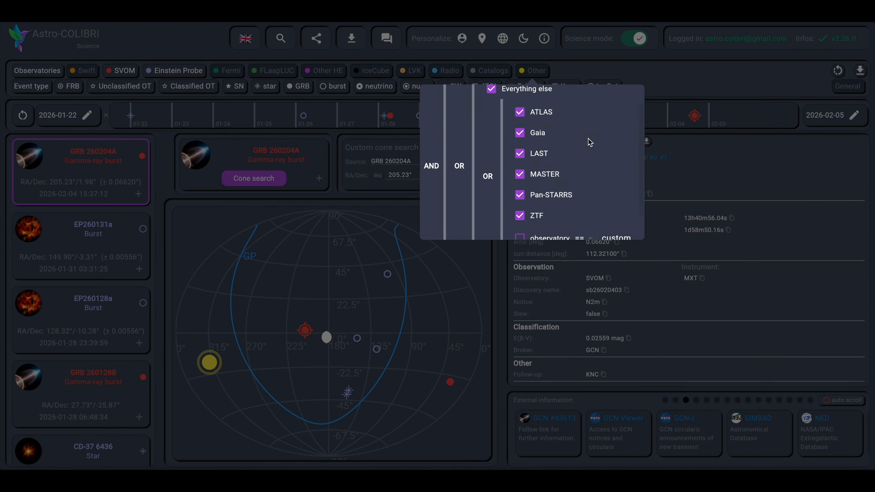
{"action": "scroll", "coordinate": [590, 142], "scroll_direction": "up", "scroll_amount": 2}
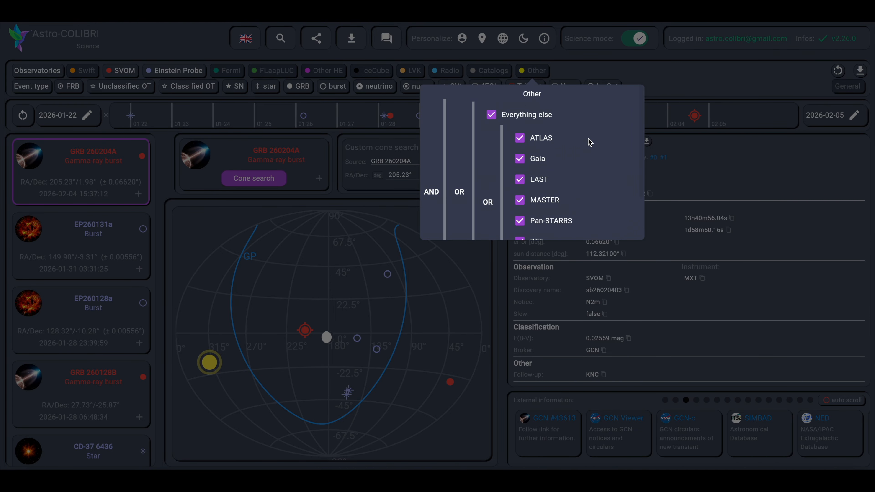
{"action": "left_click", "coordinate": [574, 60]}
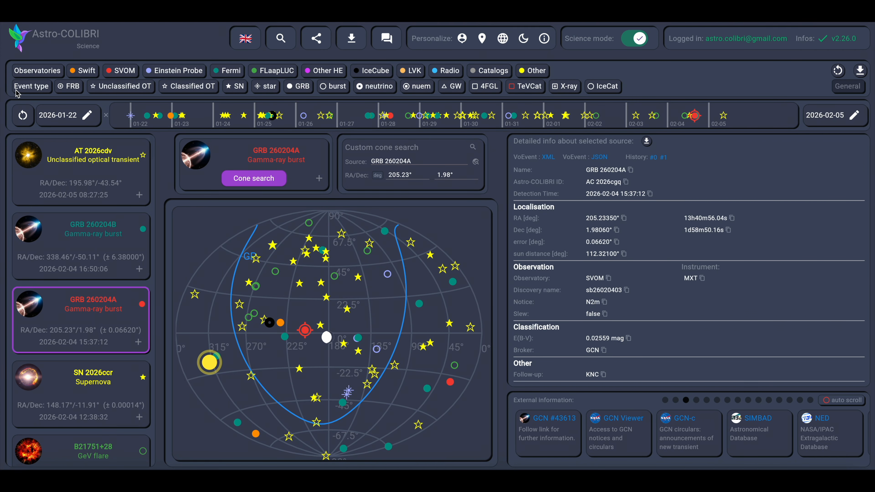
- Restrict the event type filter to Classified OT, star and neutrino events
{"action": "left_click", "coordinate": [34, 90]}
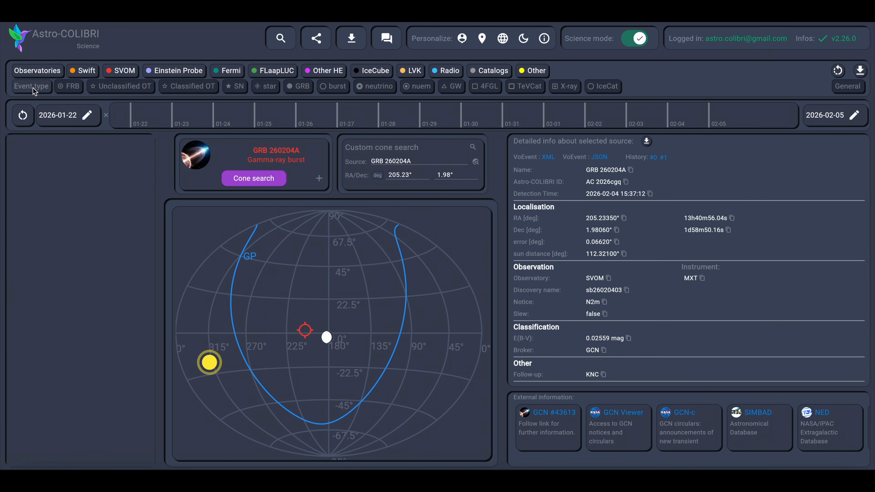
{"action": "left_click", "coordinate": [192, 87]}
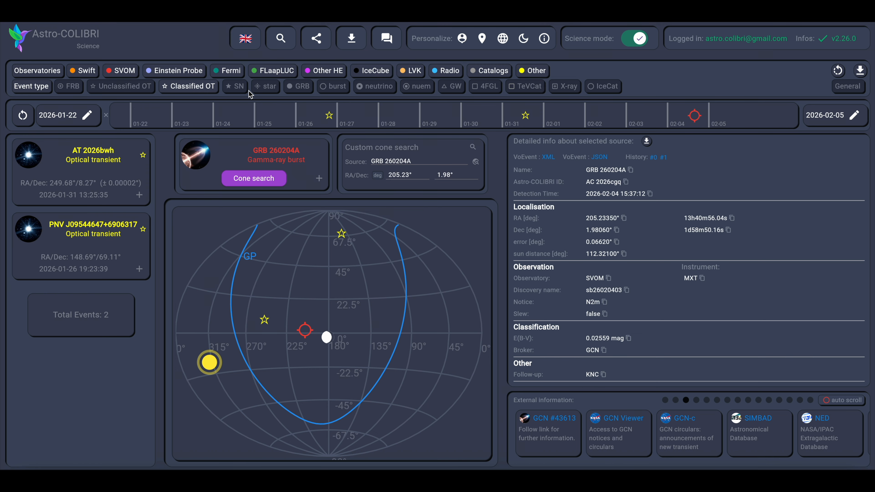
{"action": "left_click", "coordinate": [269, 91]}
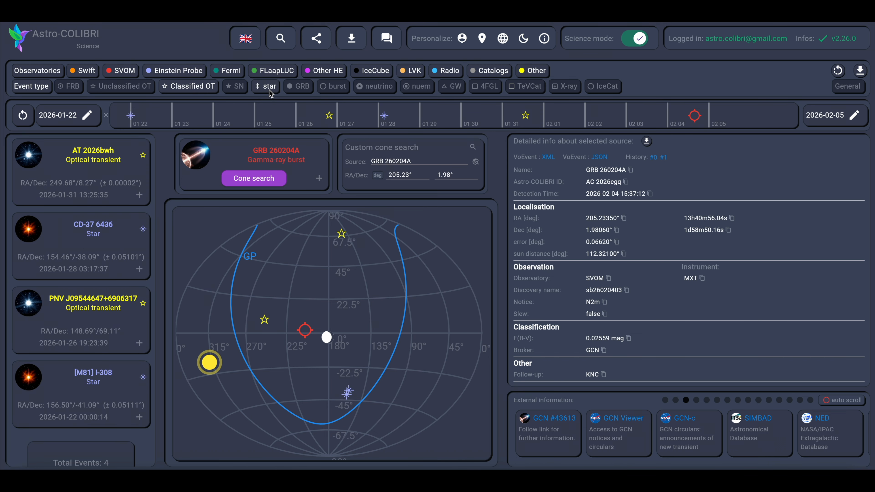
{"action": "left_click", "coordinate": [379, 90]}
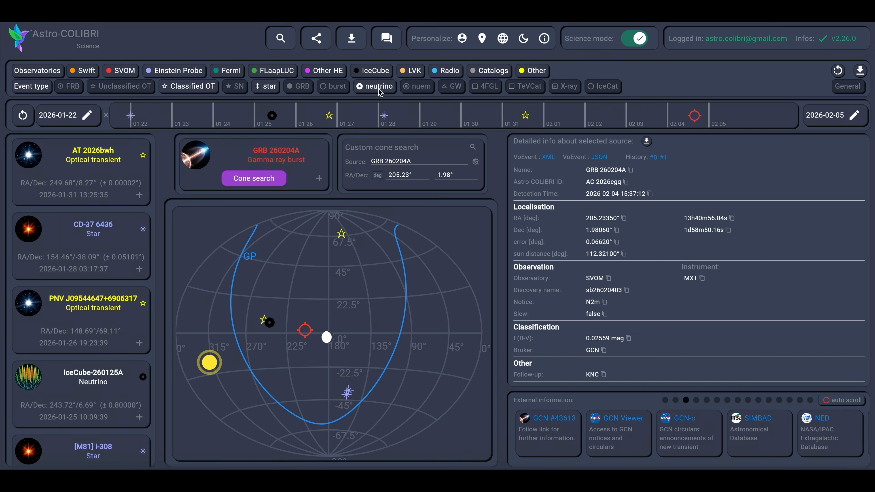
- Examine the detailed filter criteria for the Classified OT and neutrino event types
{"action": "right_click", "coordinate": [196, 89]}
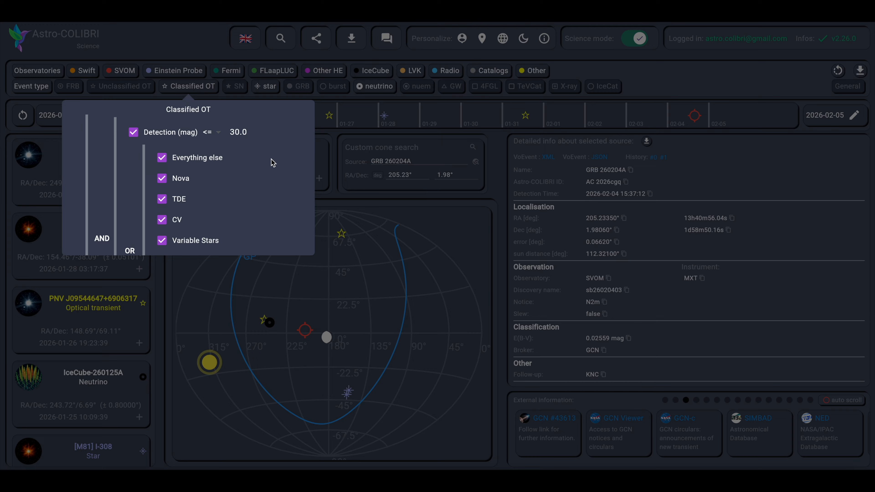
{"action": "scroll", "coordinate": [272, 162], "scroll_direction": "down", "scroll_amount": 1}
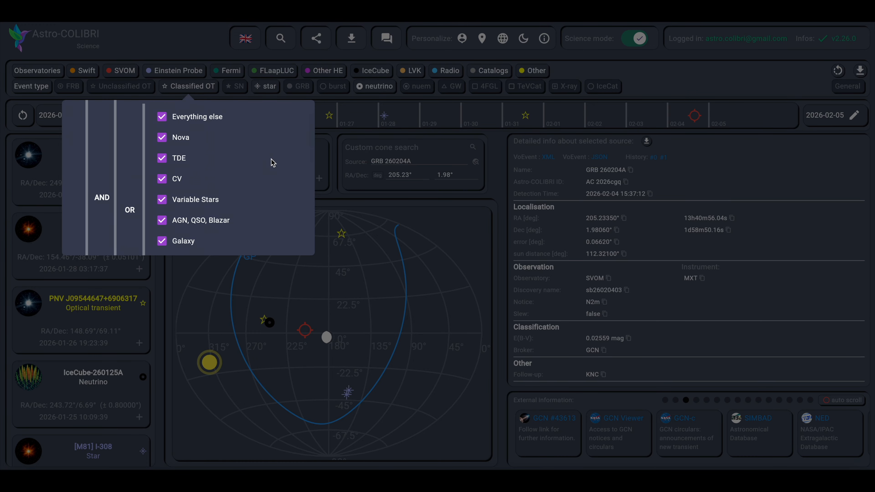
{"action": "scroll", "coordinate": [273, 162], "scroll_direction": "down", "scroll_amount": 3}
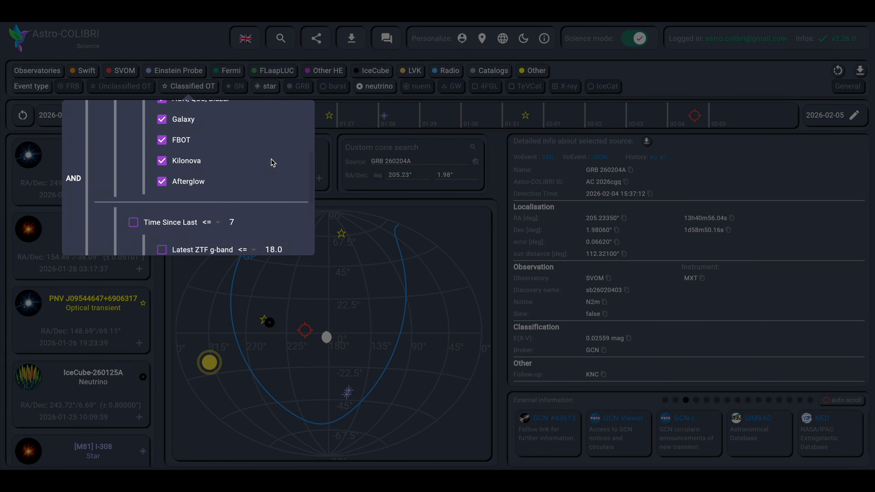
{"action": "scroll", "coordinate": [273, 163], "scroll_direction": "down", "scroll_amount": 3}
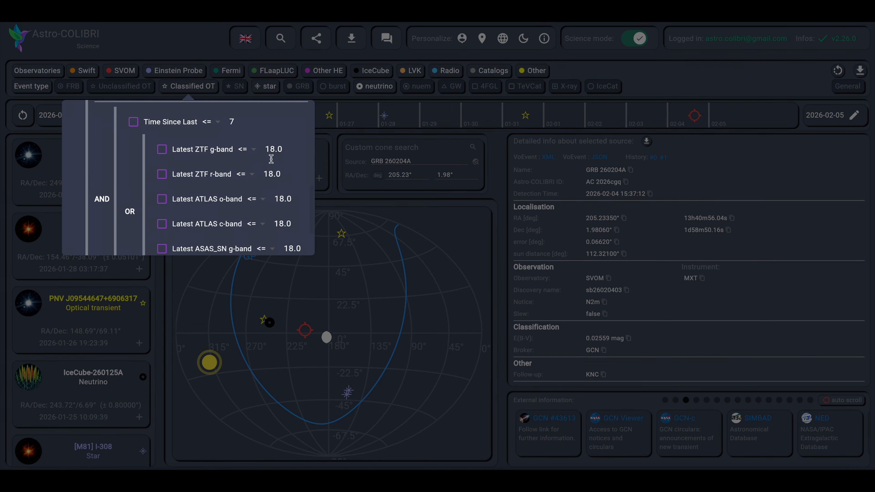
{"action": "scroll", "coordinate": [271, 158], "scroll_direction": "down", "scroll_amount": 2}
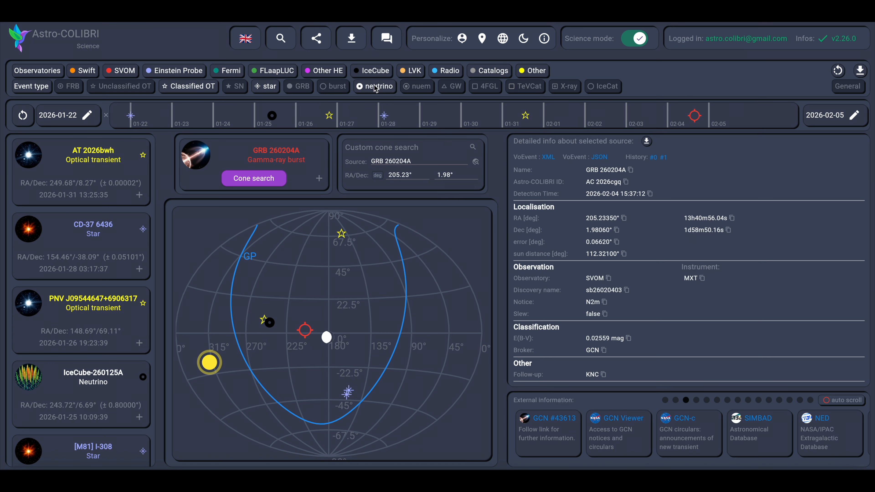
{"action": "left_click", "coordinate": [376, 88]}
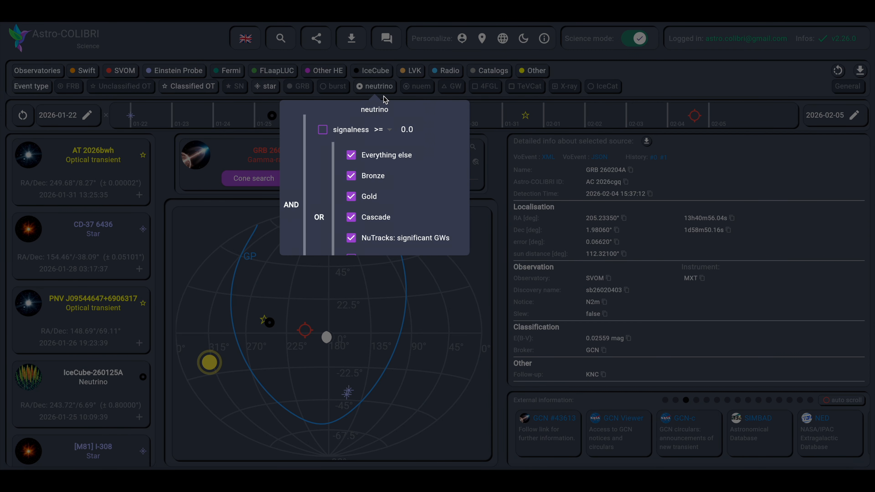
{"action": "scroll", "coordinate": [433, 152], "scroll_direction": "down", "scroll_amount": 2}
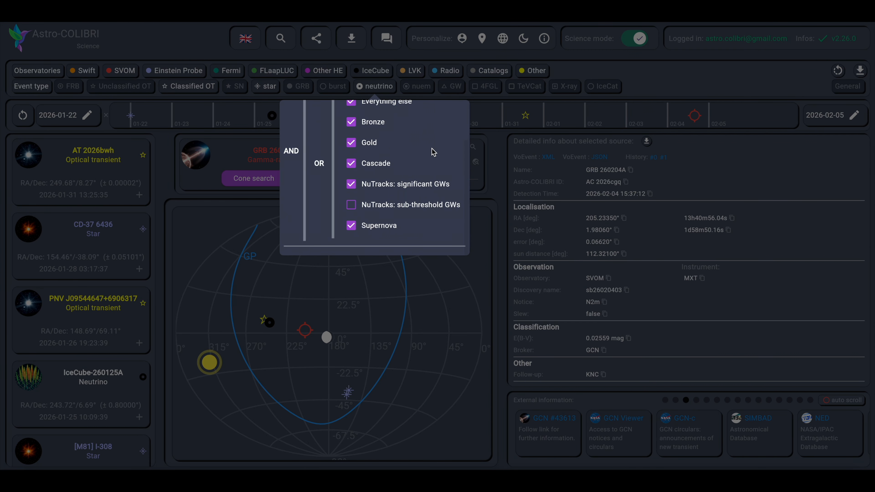
{"action": "scroll", "coordinate": [433, 152], "scroll_direction": "up", "scroll_amount": 2}
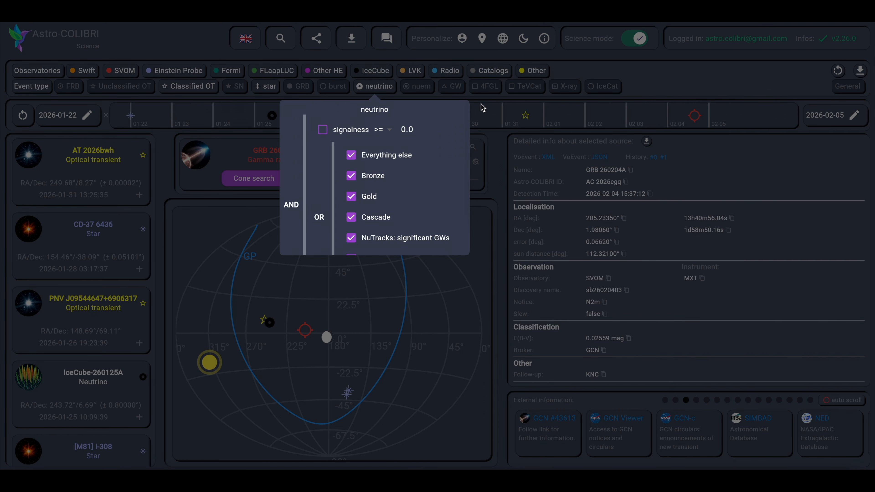
{"action": "left_click", "coordinate": [492, 105]}
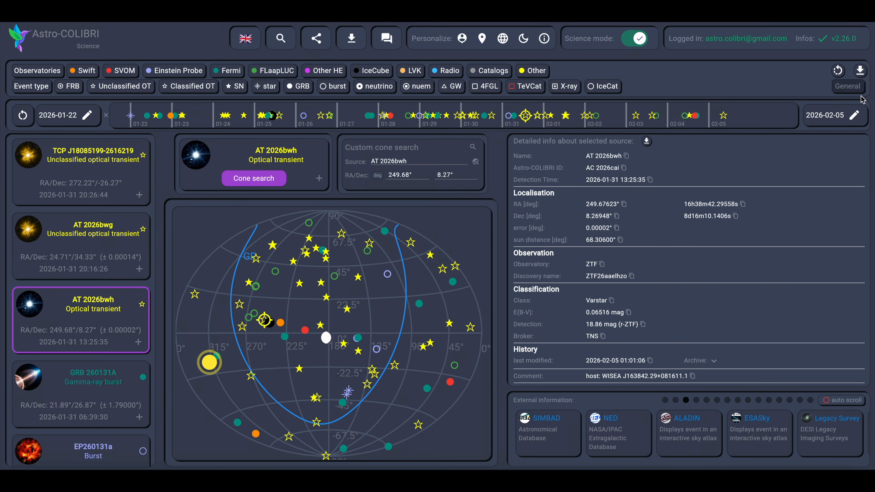
- Activate the general filter and review its visibility, follow-up, retracted events, Sun distance and broker criteria
{"action": "left_click", "coordinate": [848, 90]}
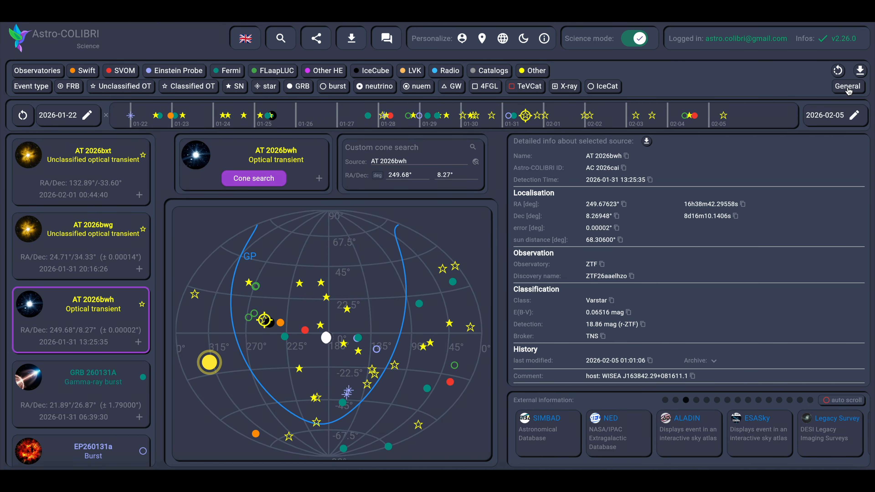
{"action": "left_click", "coordinate": [848, 91]}
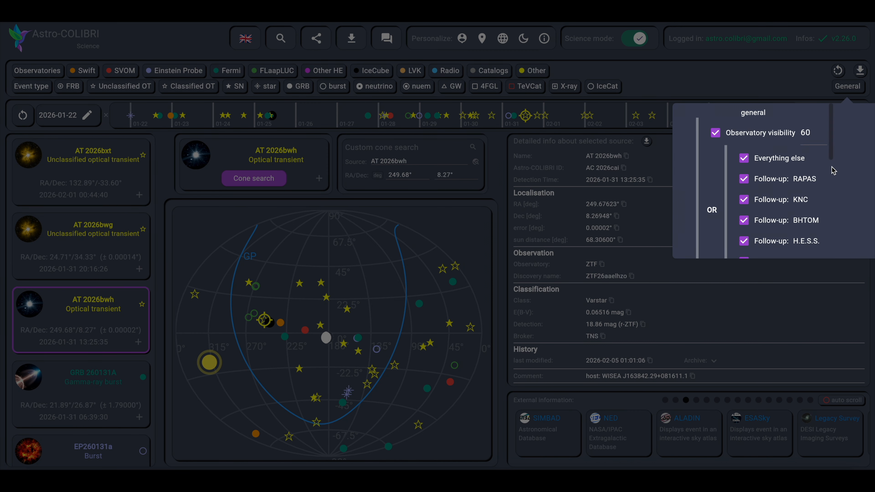
{"action": "scroll", "coordinate": [830, 169], "scroll_direction": "down", "scroll_amount": 2}
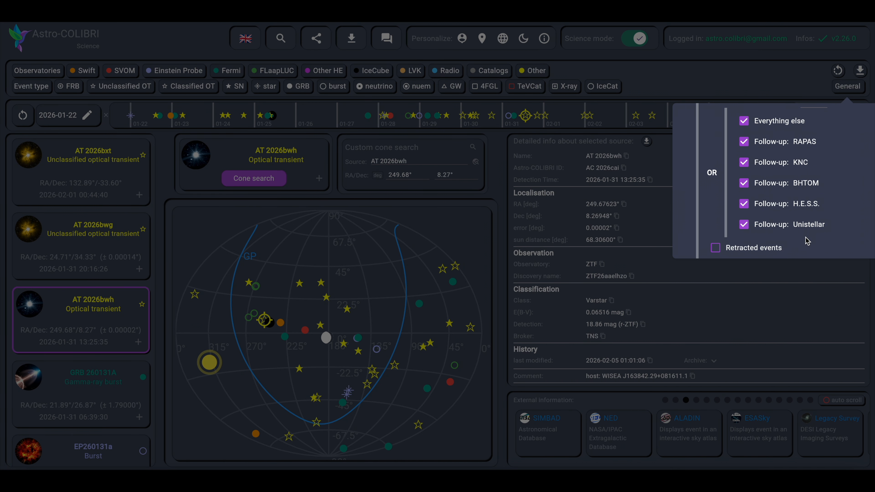
{"action": "scroll", "coordinate": [807, 240], "scroll_direction": "down", "scroll_amount": 5}
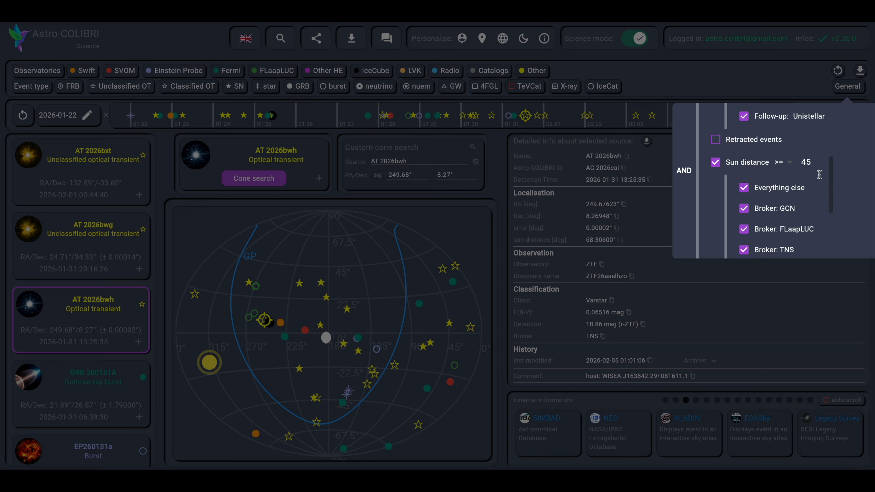
{"action": "scroll", "coordinate": [819, 175], "scroll_direction": "down", "scroll_amount": 5}
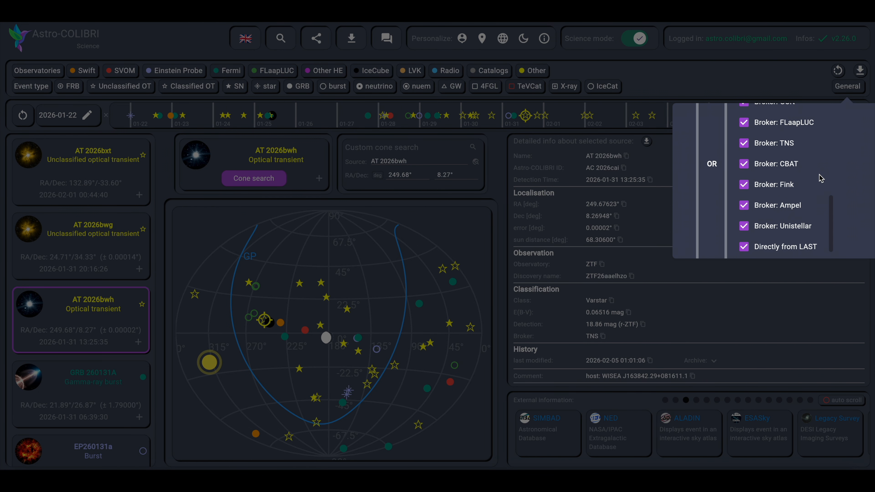
{"action": "scroll", "coordinate": [821, 178], "scroll_direction": "down", "scroll_amount": 1}
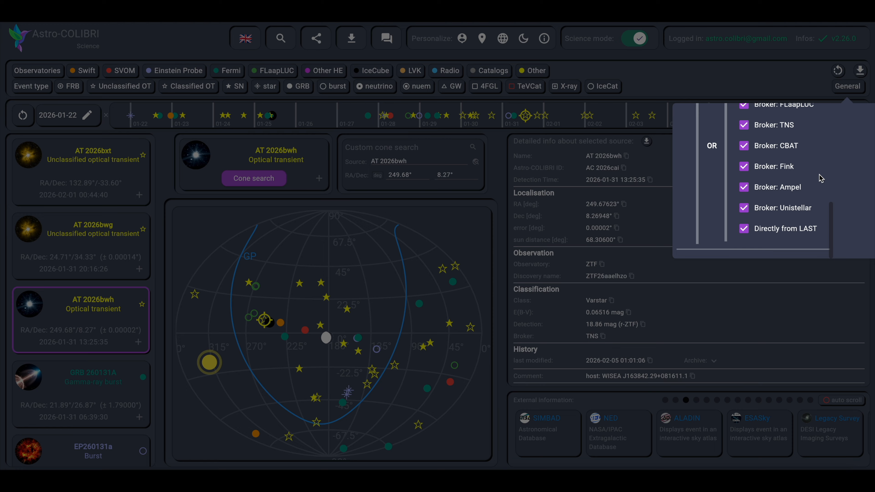